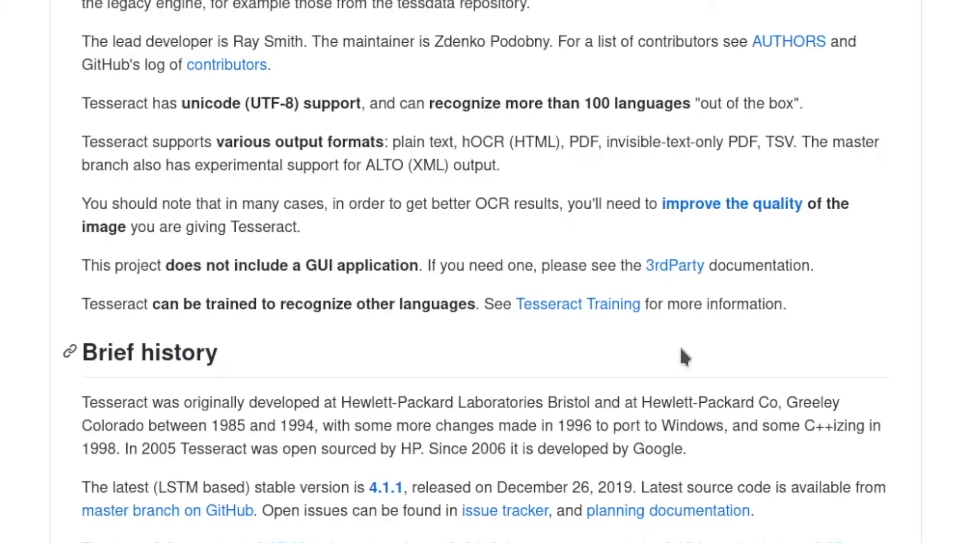
scroll(788, 326, "down", 5)
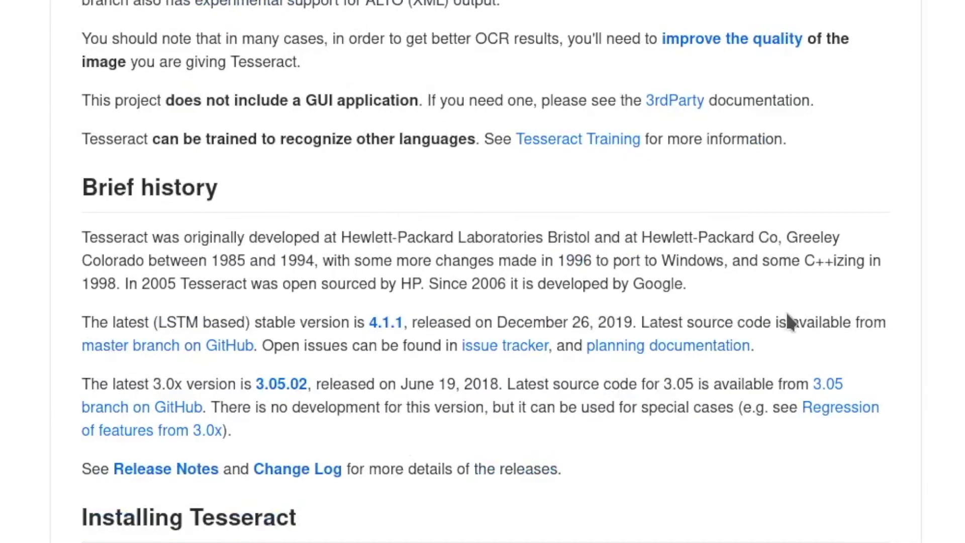
scroll(317, 337, "down", 1)
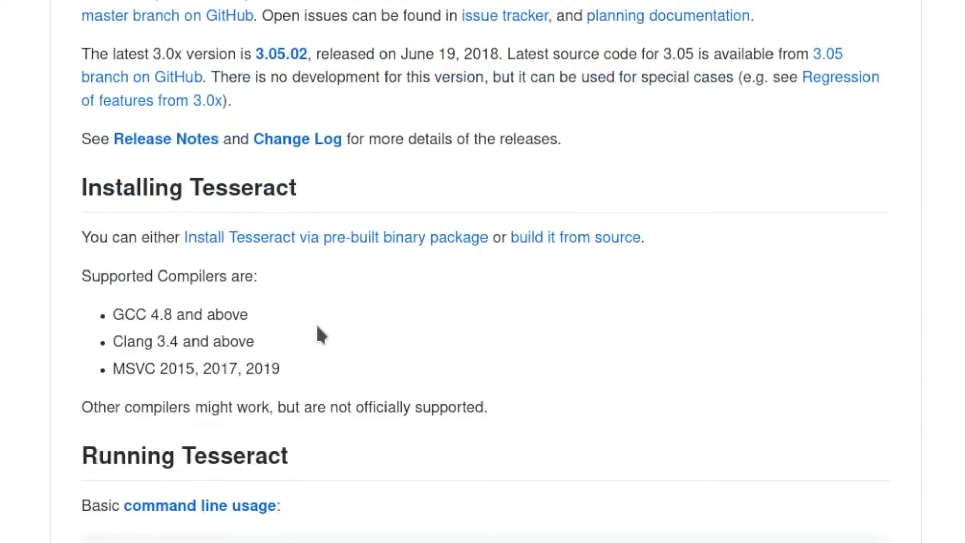
left_click_drag(144, 188, 233, 190)
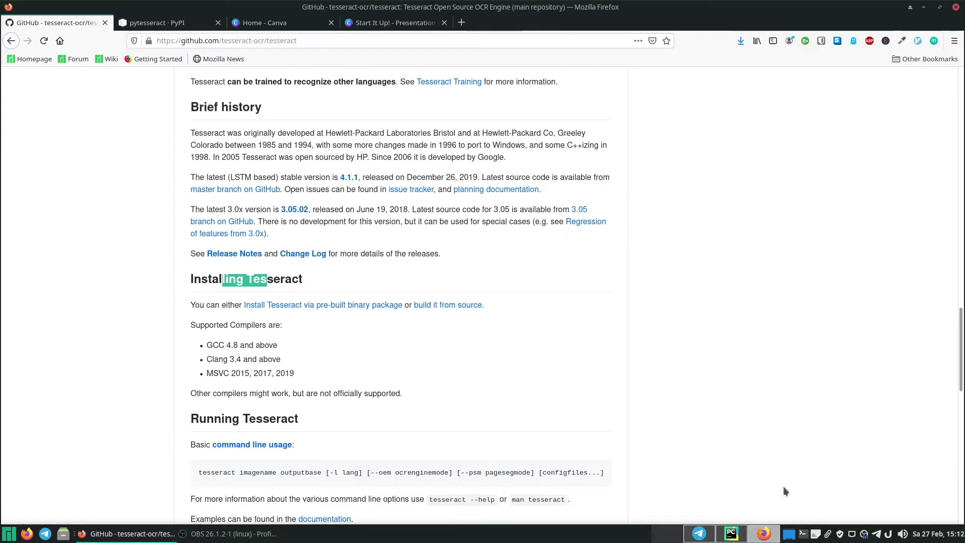
Install tesseract and tesseract-data-eng with sudo pacman -S in Guake, entering the password and confirming
left_click(803, 534)
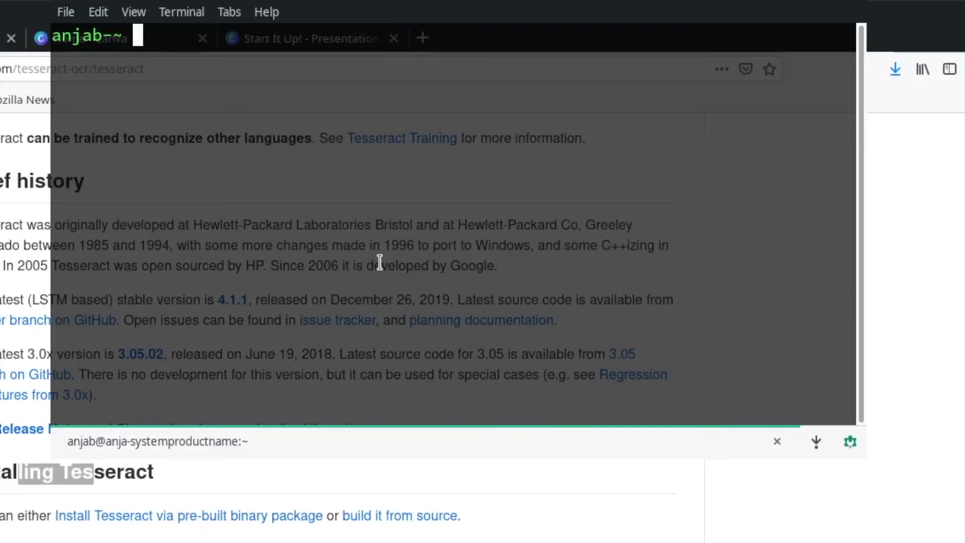
type("sudo ")
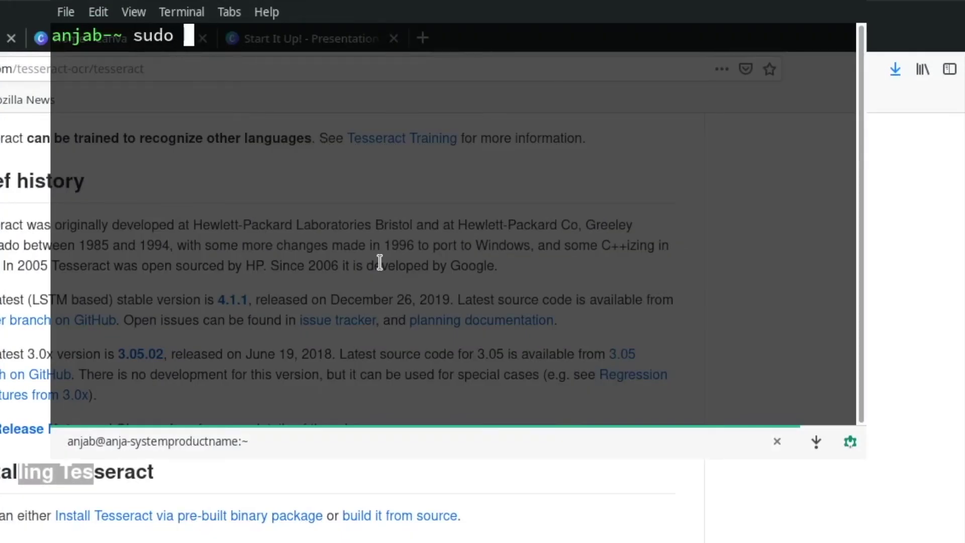
type("pac ma")
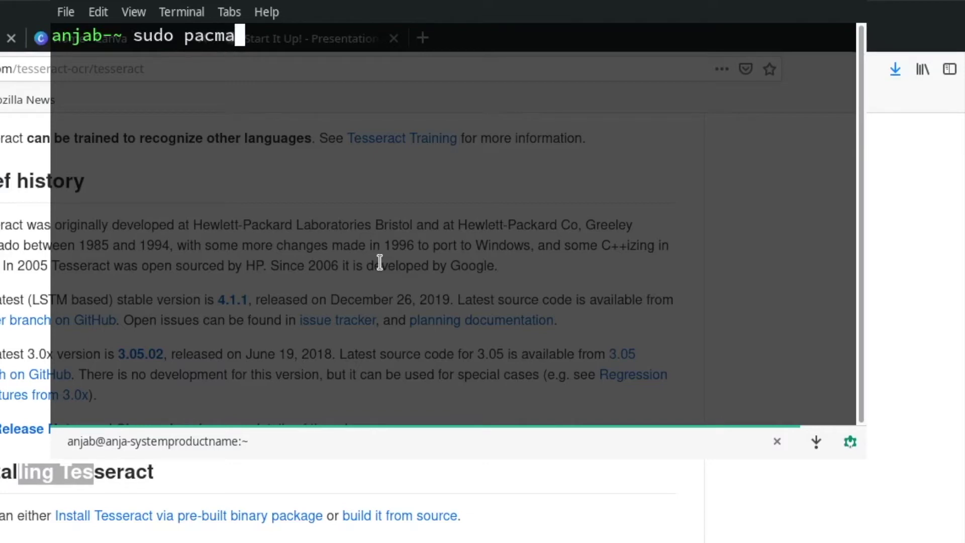
type("n -S te")
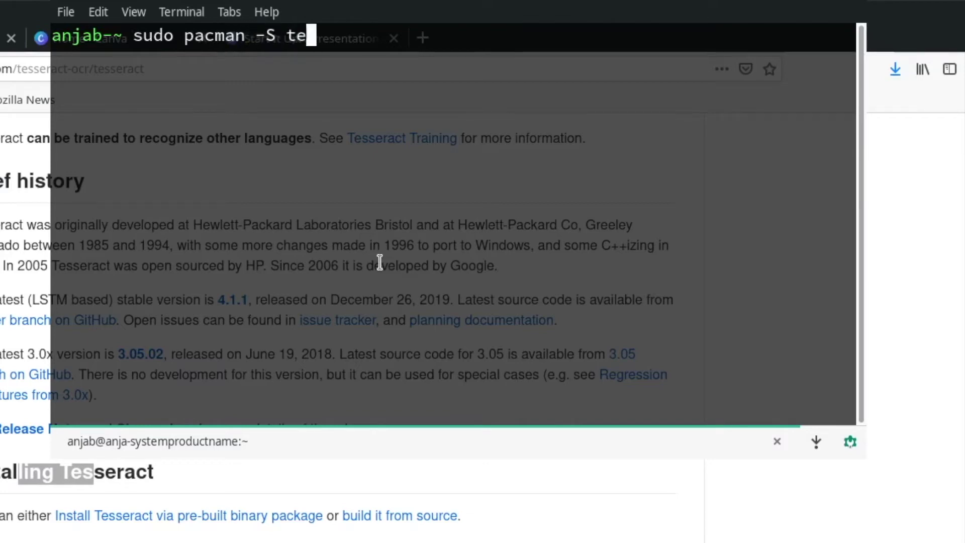
type("sseract ")
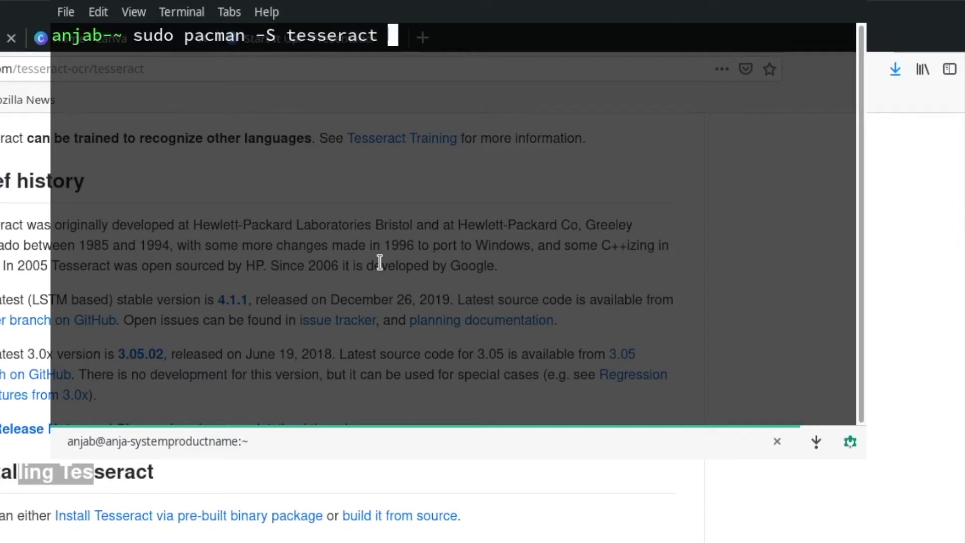
type("tessera")
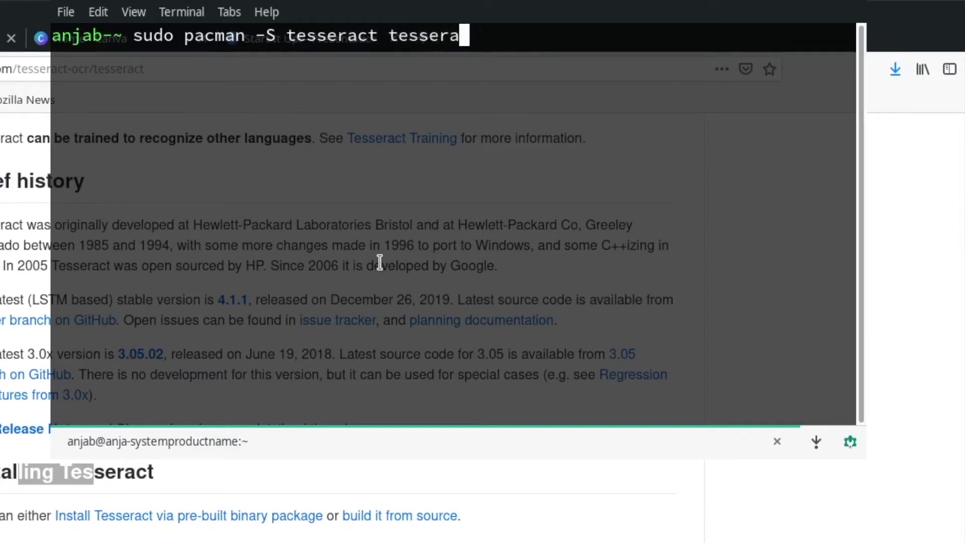
type("ct-dat")
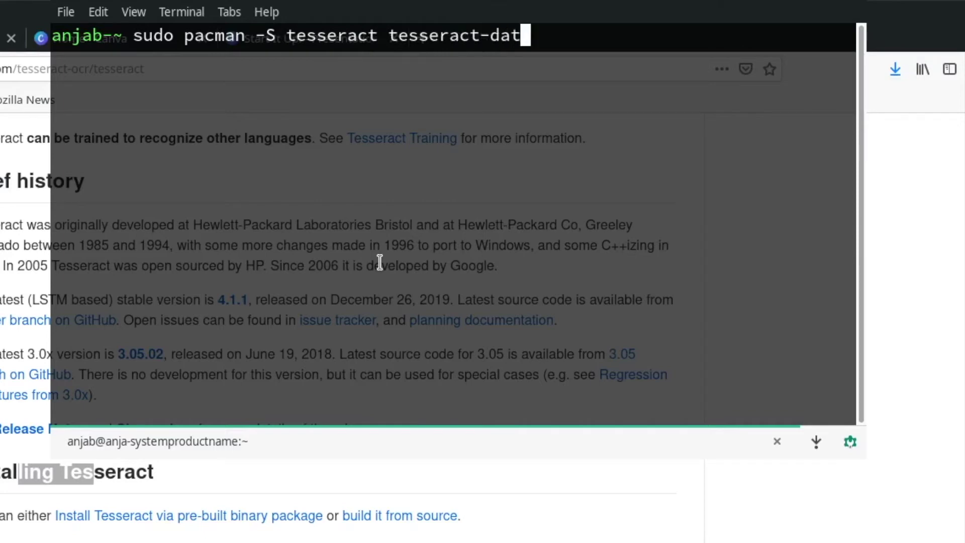
type("a.")
key("BackSpace")
type("-eng")
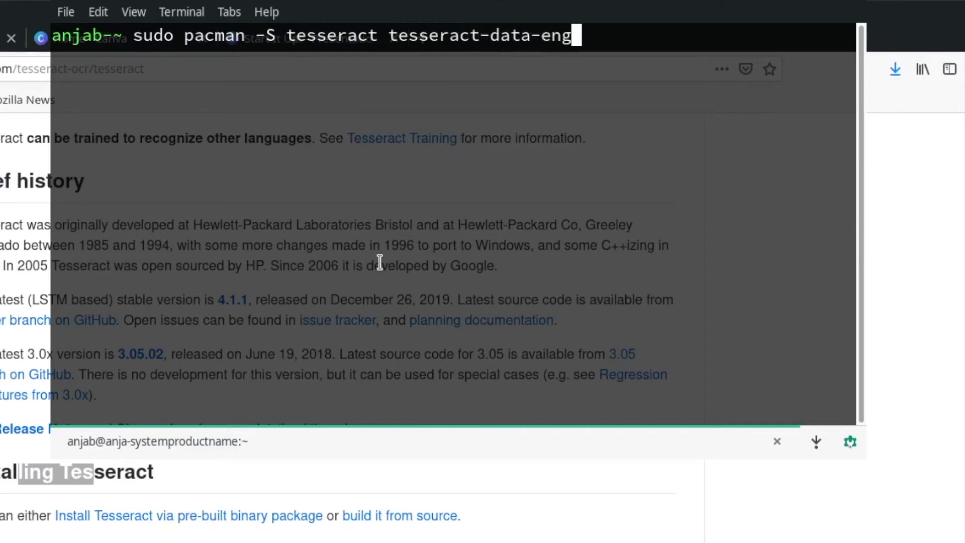
key("Return")
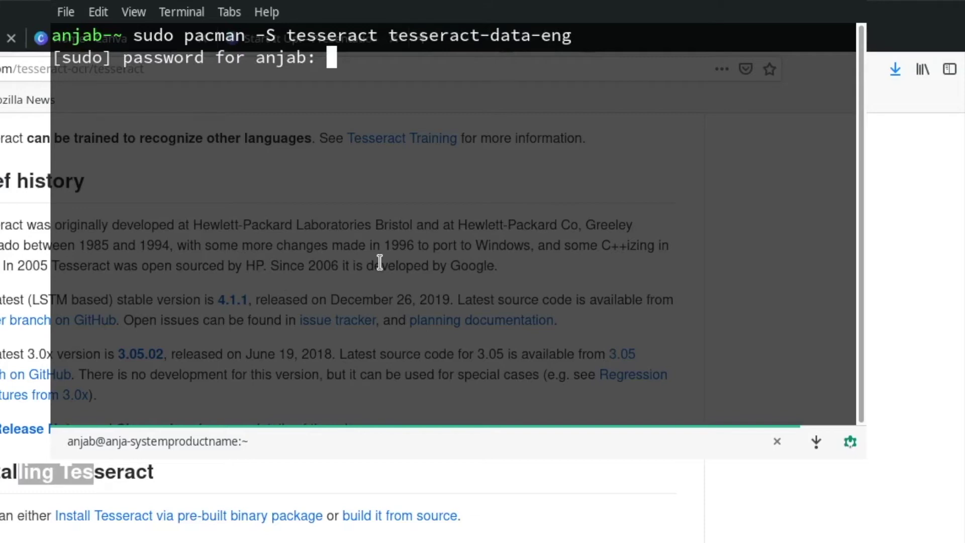
key("Return")
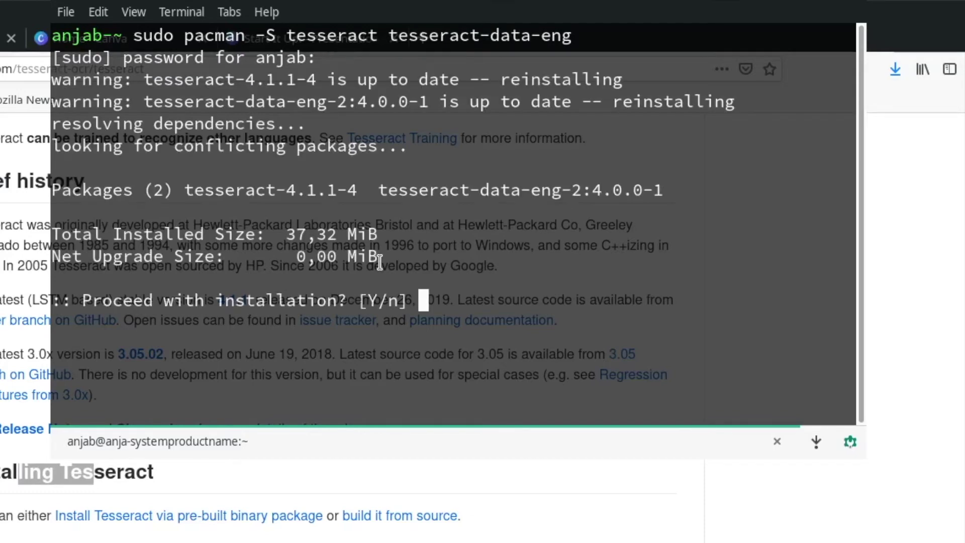
key("Return")
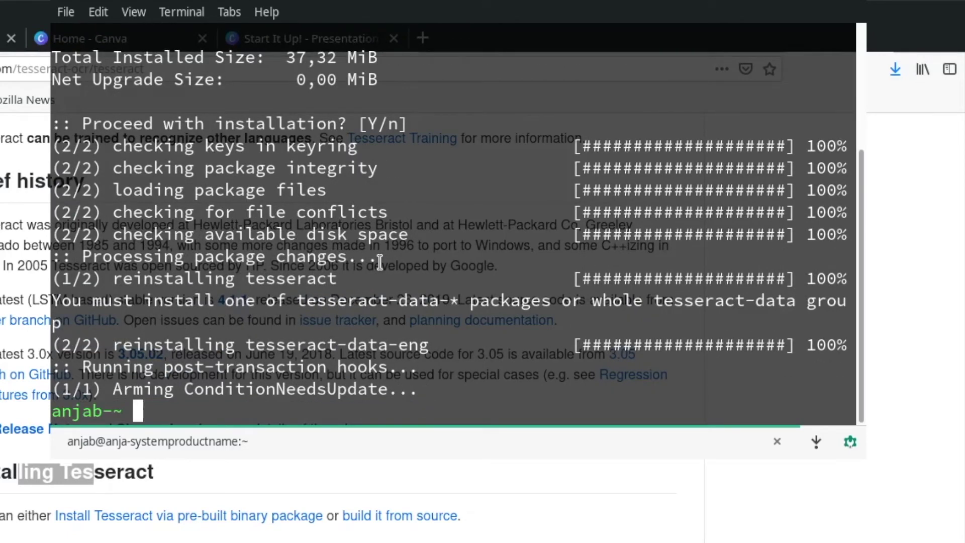
type("tes")
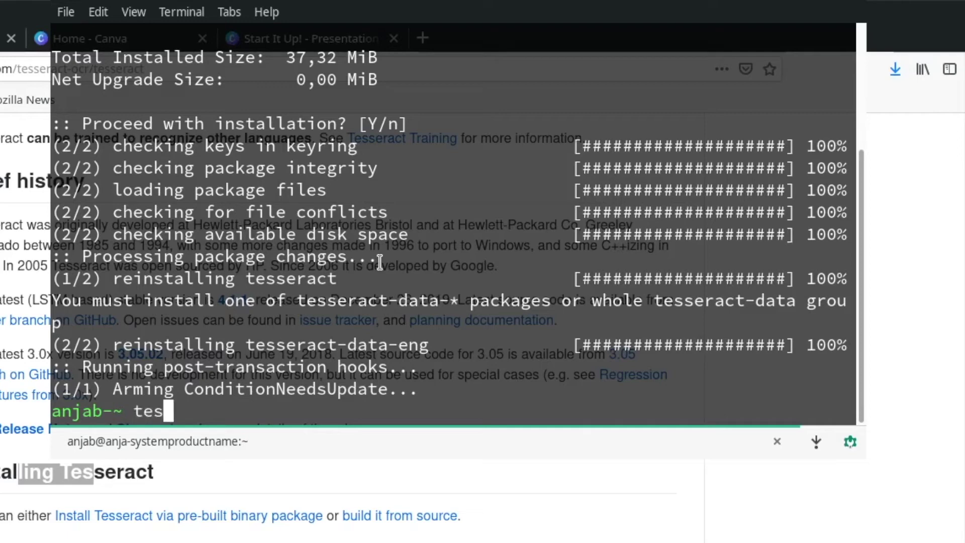
type("seract ")
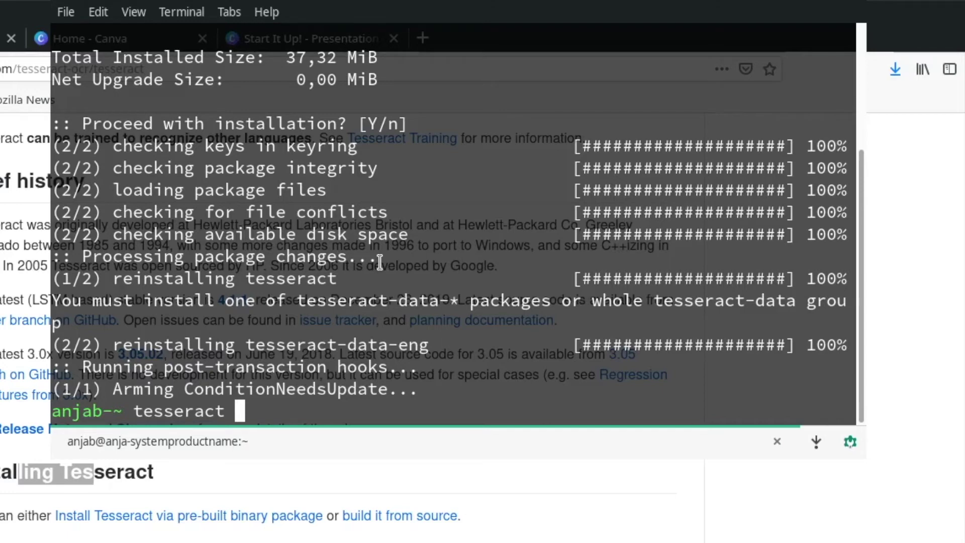
type("/home/anjab/Desktop/eurotext.png /home/anjab/Desktop/output.txt")
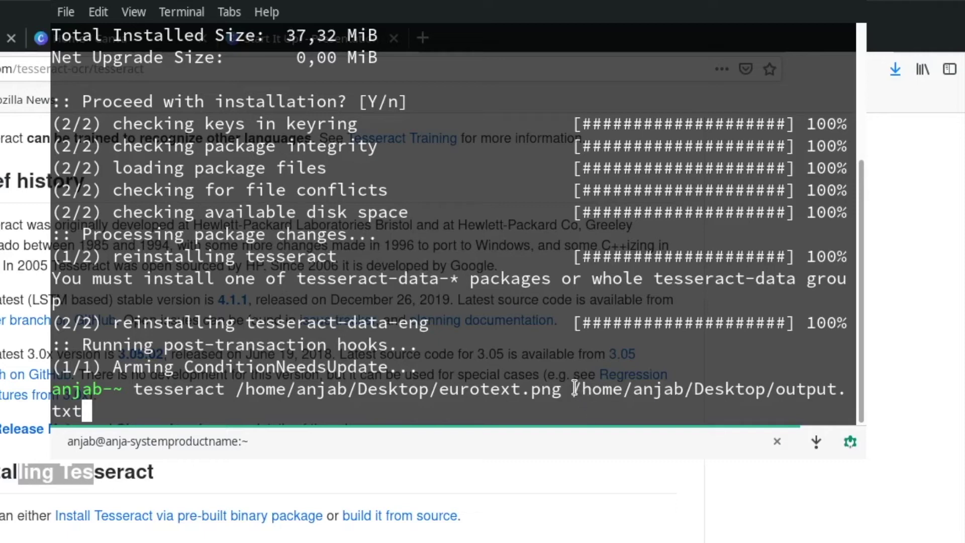
Run tesseract on /home/anjab/Desktop/eurotext.png, writing the text to /home/anjab/Desktop/output.txt
left_click_drag(574, 388, 592, 405)
left_click(571, 353)
key("Return")
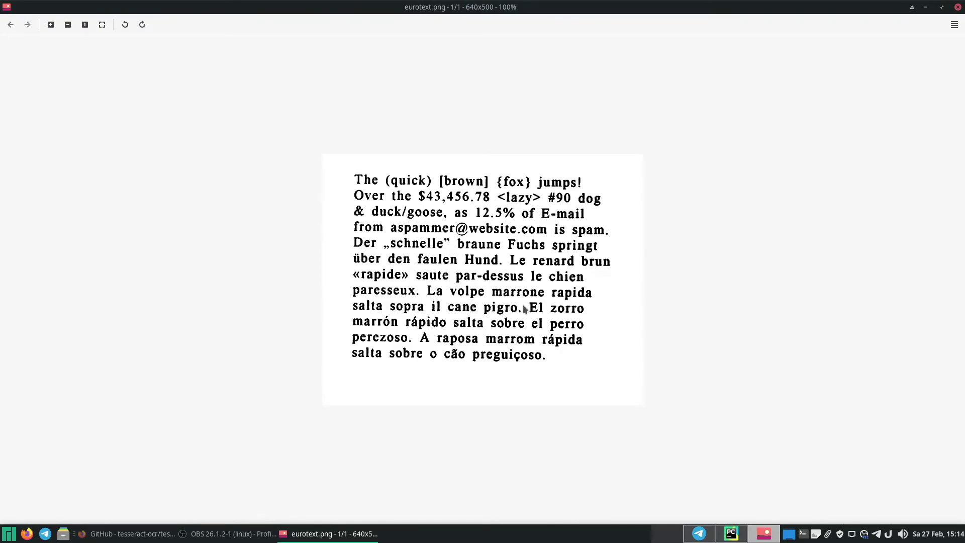
Close the image viewer window displaying the multilingual eurotext.png sample
mouse_move(414, 213)
left_mouse_down()
mouse_move(453, 257)
mouse_move(419, 268)
left_mouse_up()
left_click(956, 7)
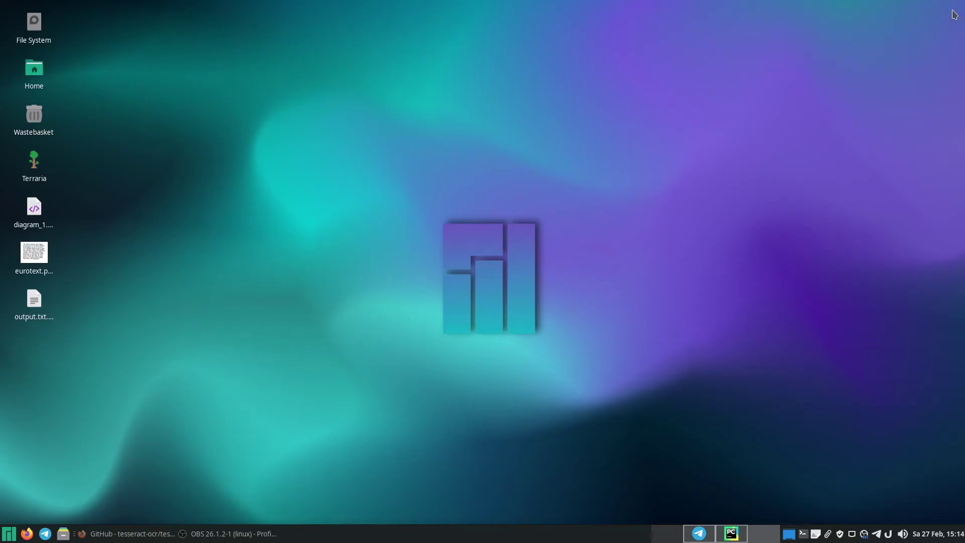
left_click(40, 301)
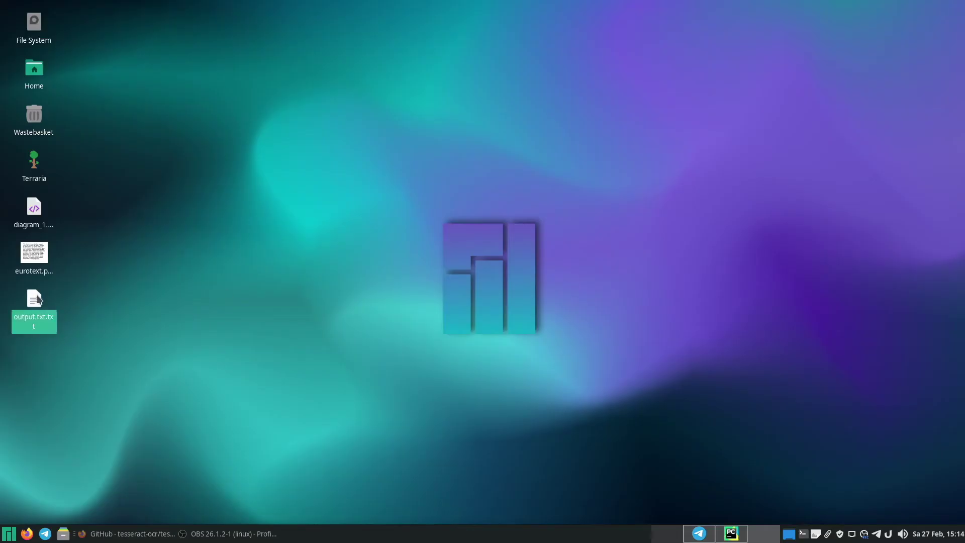
double_click(40, 300)
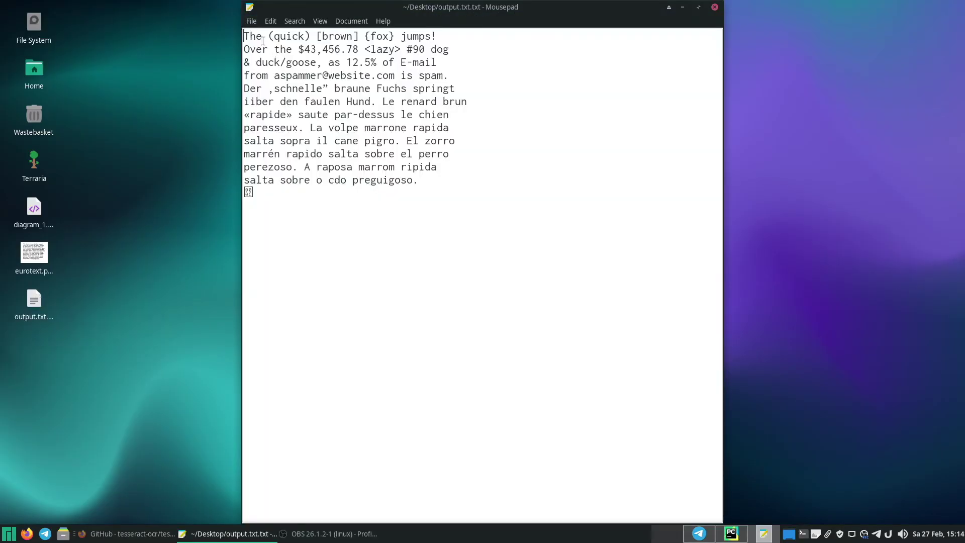
mouse_move(268, 49)
left_mouse_down()
mouse_move(353, 104)
mouse_move(341, 104)
left_mouse_up()
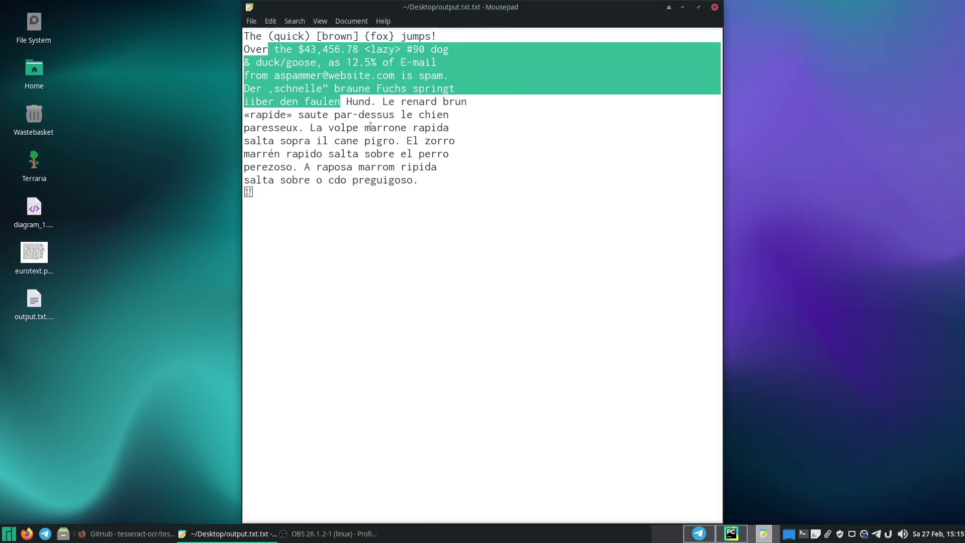
key("ctrl+q")
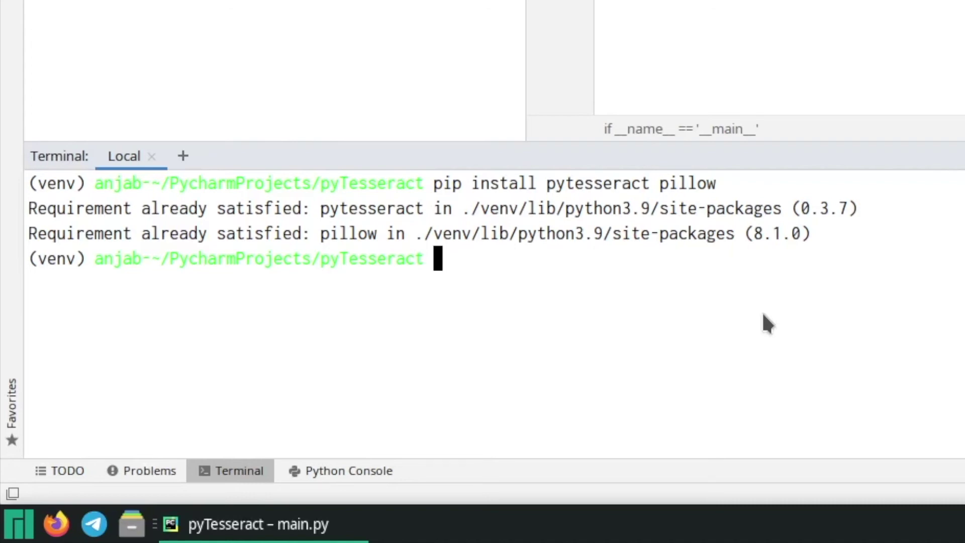
type("pip install ")
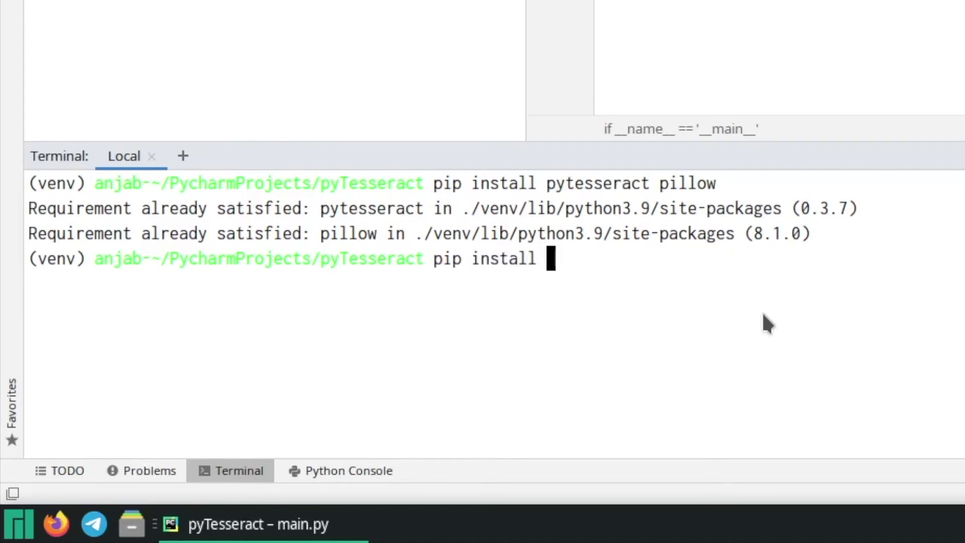
type("pytesser")
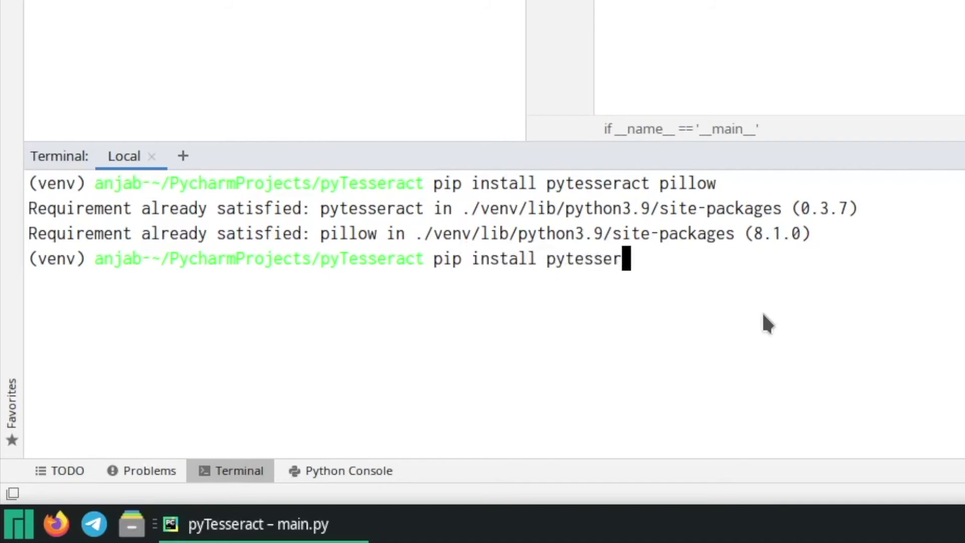
type("act pi")
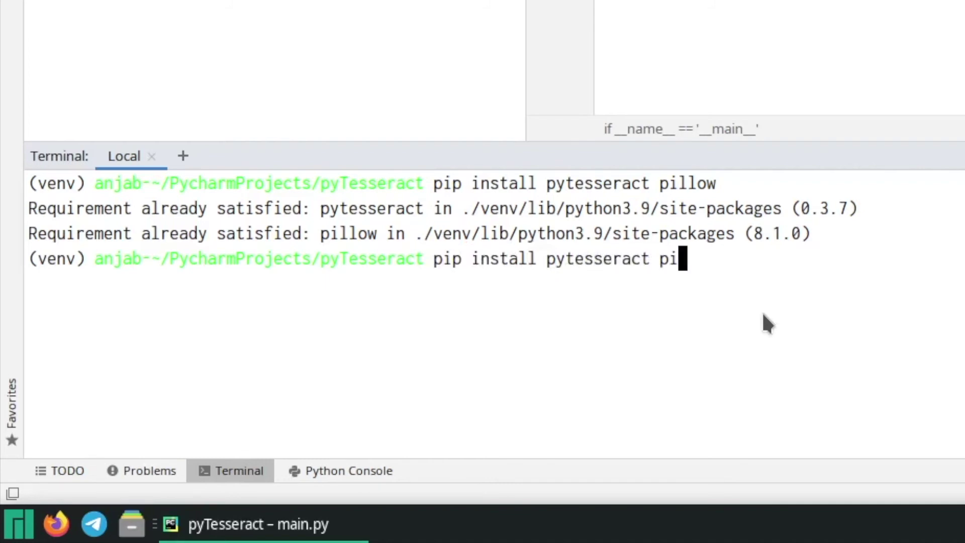
type("llow")
Run 'pip install pytesseract pillow' in PyCharm's terminal to confirm both packages
key("Return")
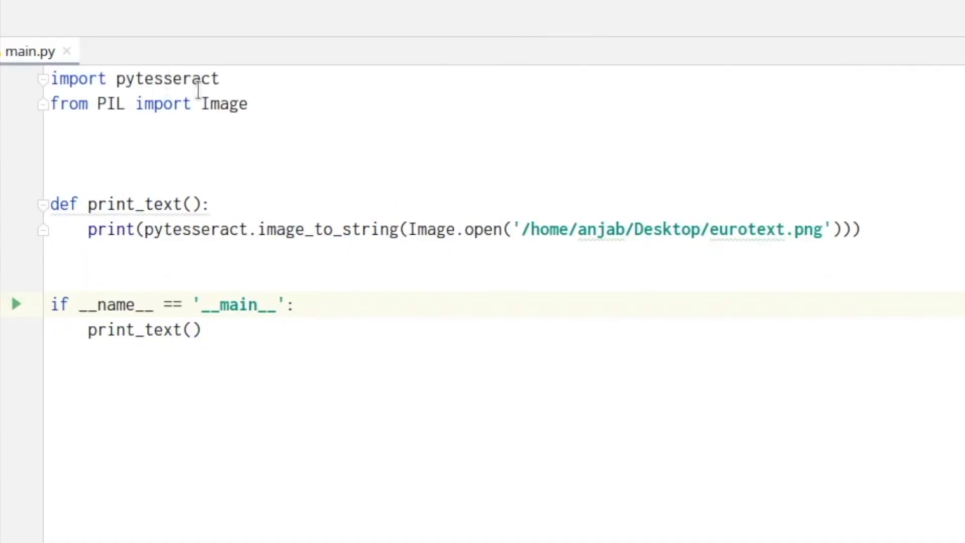
left_click(192, 79)
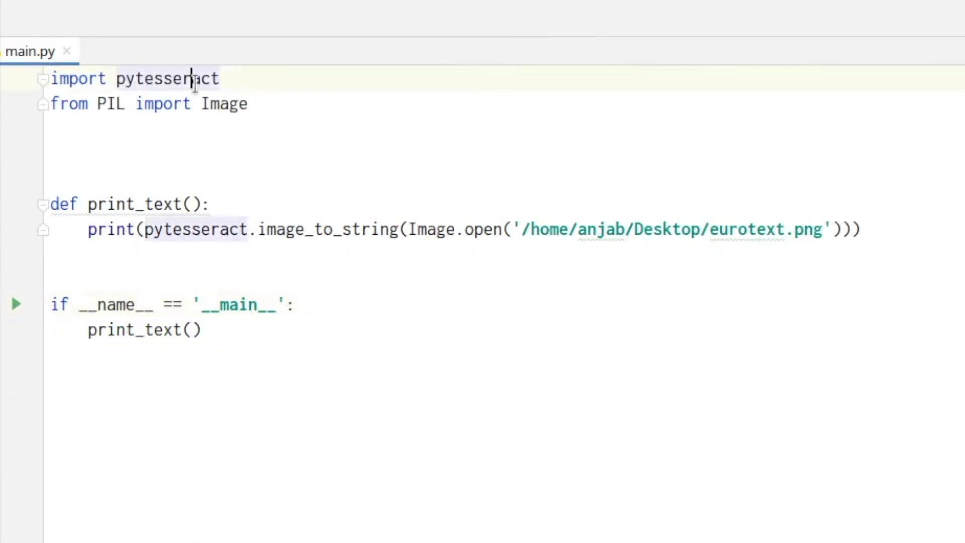
left_click(106, 103)
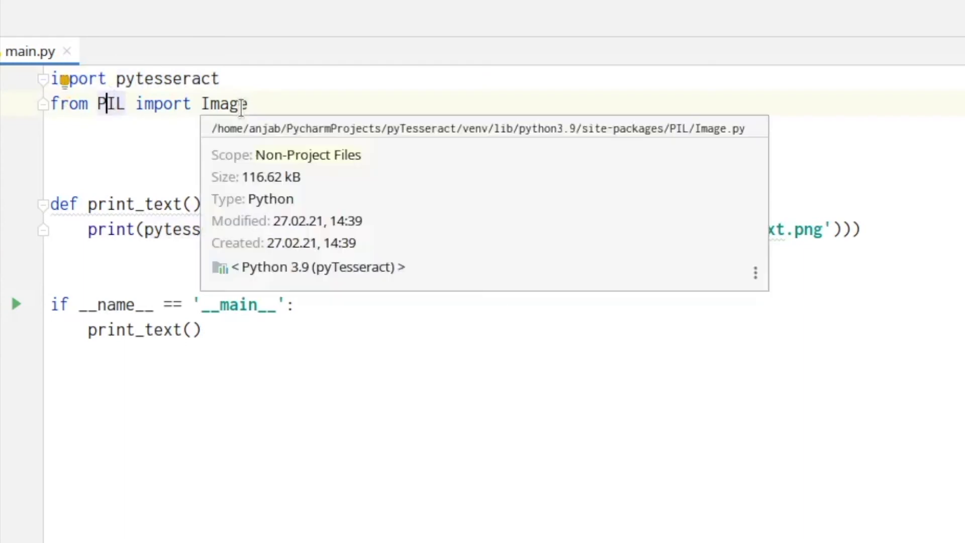
left_click(143, 229)
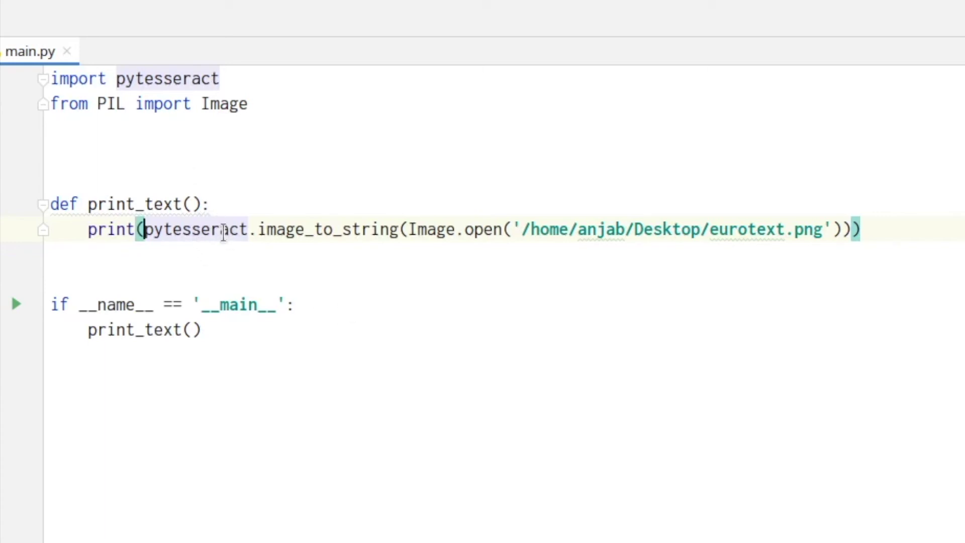
left_click(321, 221)
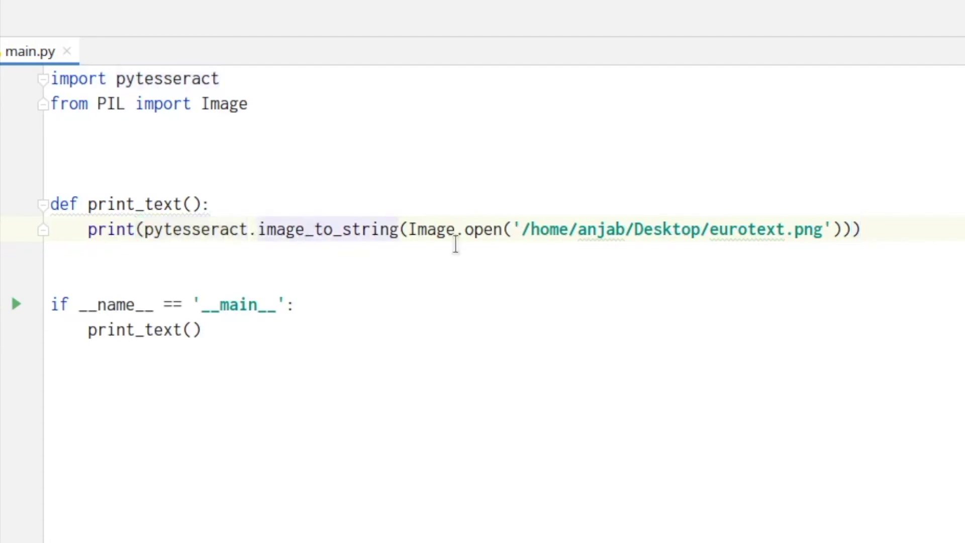
left_click(437, 229)
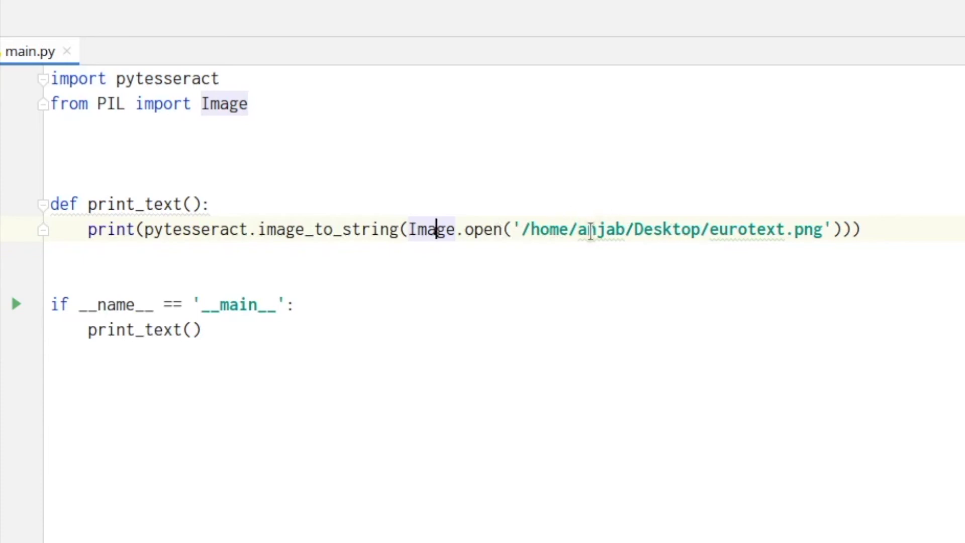
left_click(653, 230)
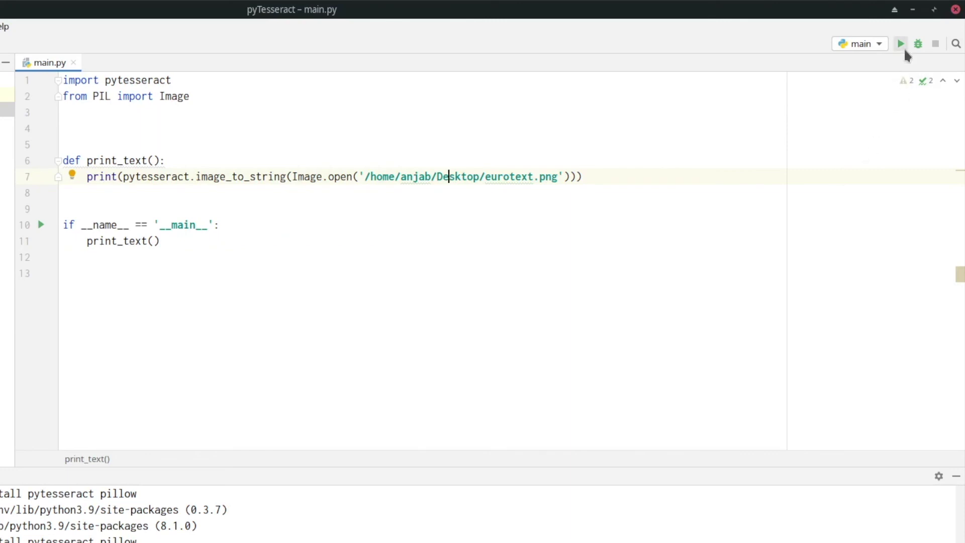
Run main.py and select part of the printed eurotext OCR output back to 'Hund'
left_click(900, 43)
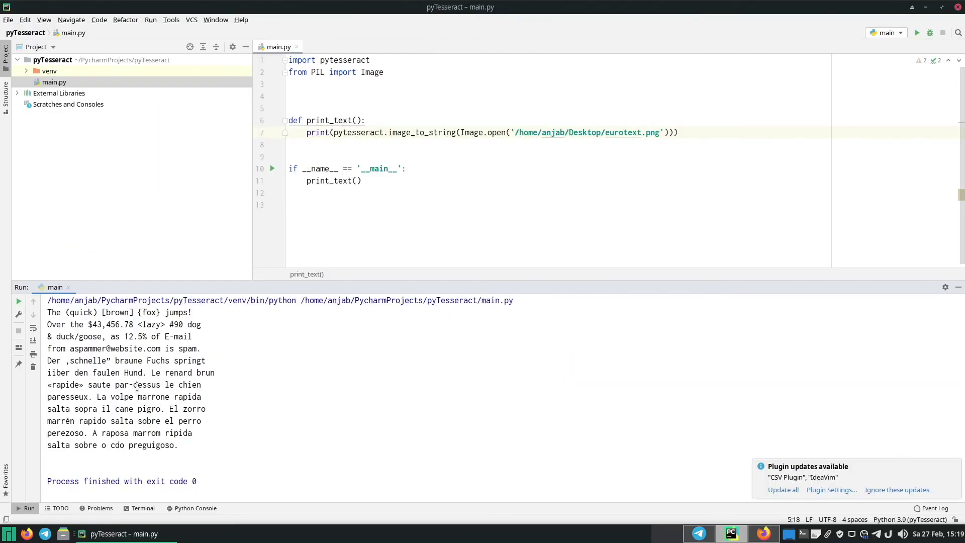
left_click_drag(136, 385, 147, 397)
left_click(125, 373, "shift")
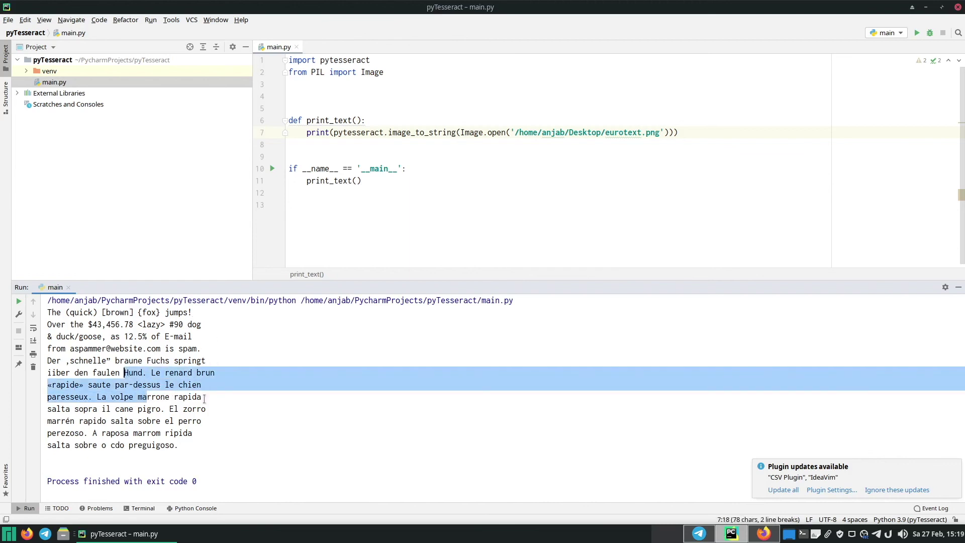